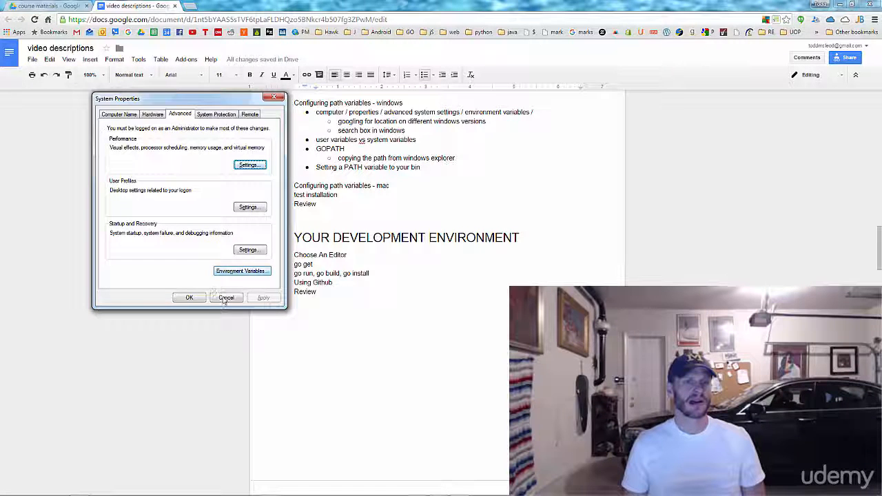
Search Windows for "envi" and view the environment variables for the current account
{"action": "left_click", "coordinate": [193, 300]}
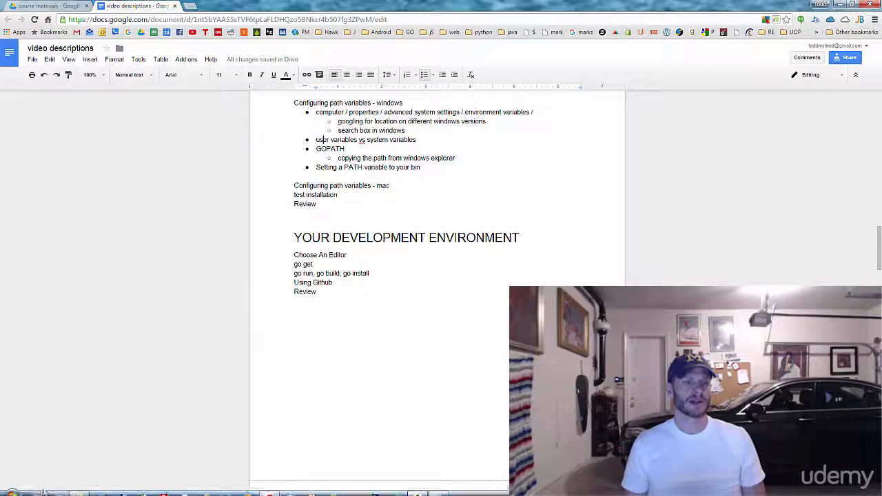
{"action": "left_click", "coordinate": [12, 490]}
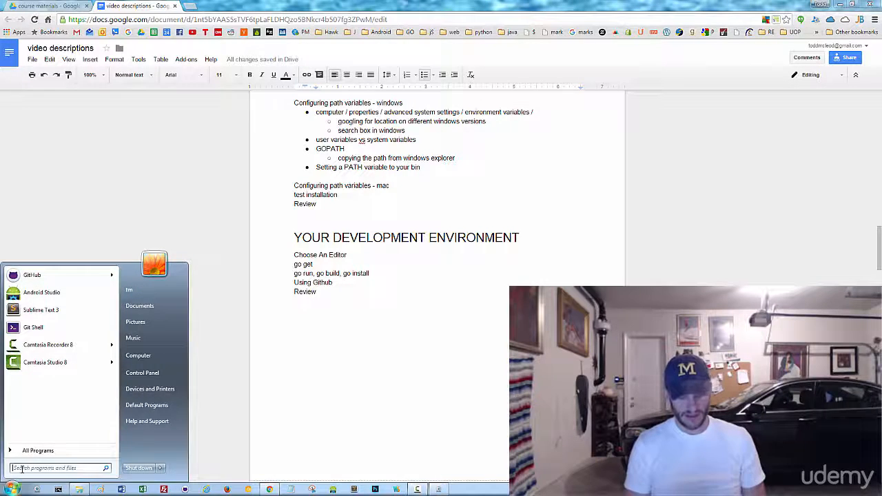
{"action": "type", "text": "env"}
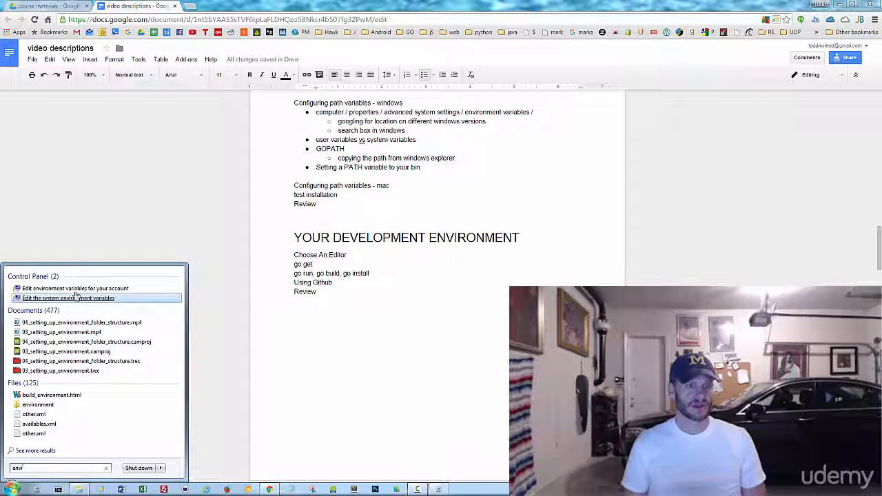
{"action": "type", "text": "i"}
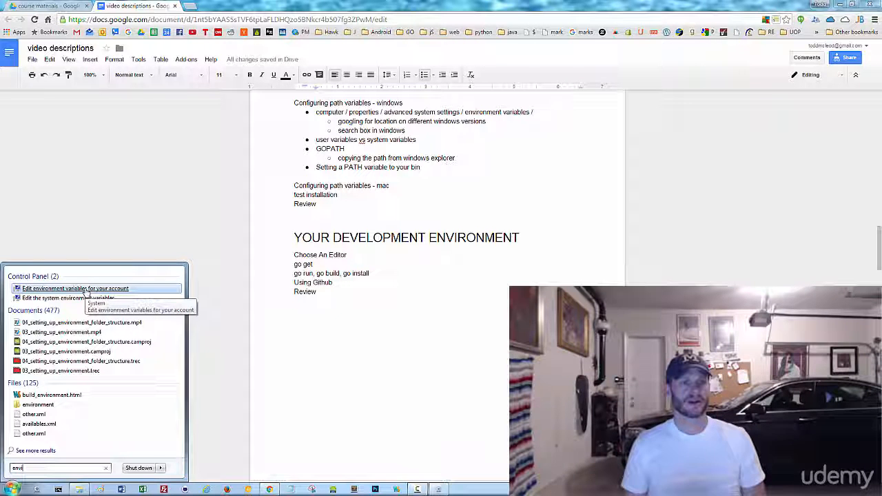
{"action": "left_click", "coordinate": [86, 288]}
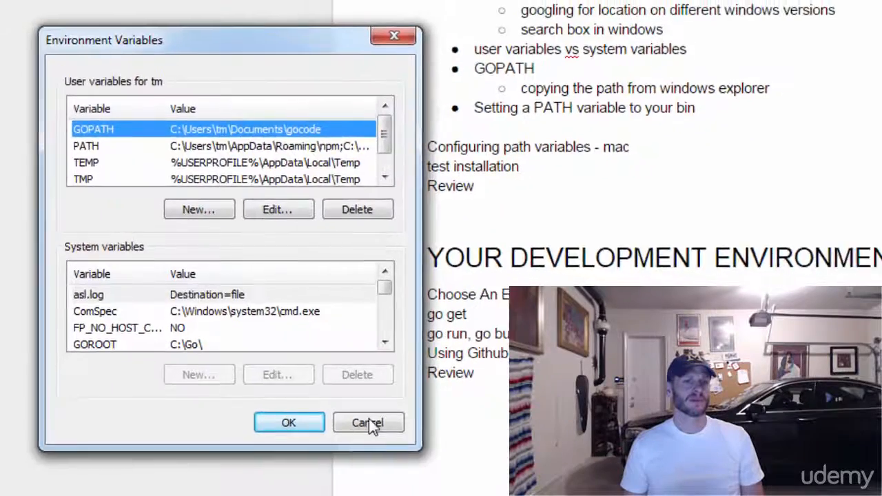
{"action": "left_click", "coordinate": [369, 423]}
Open the Environment Variables dialog through the computer's properties and advanced system settings
{"action": "left_click", "coordinate": [13, 489]}
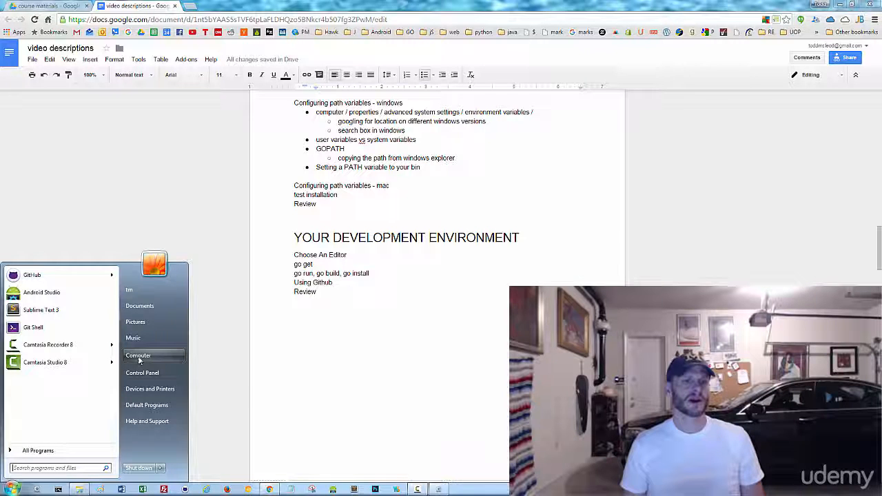
{"action": "right_click", "coordinate": [138, 357]}
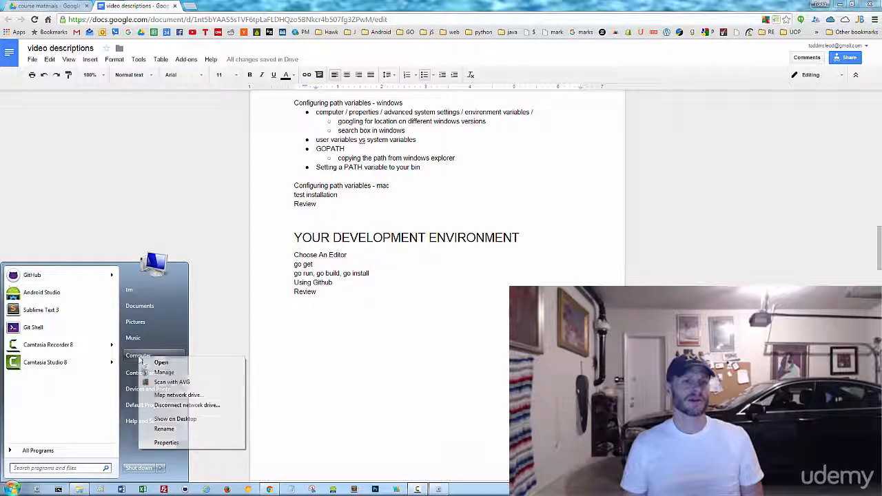
{"action": "left_click", "coordinate": [184, 445]}
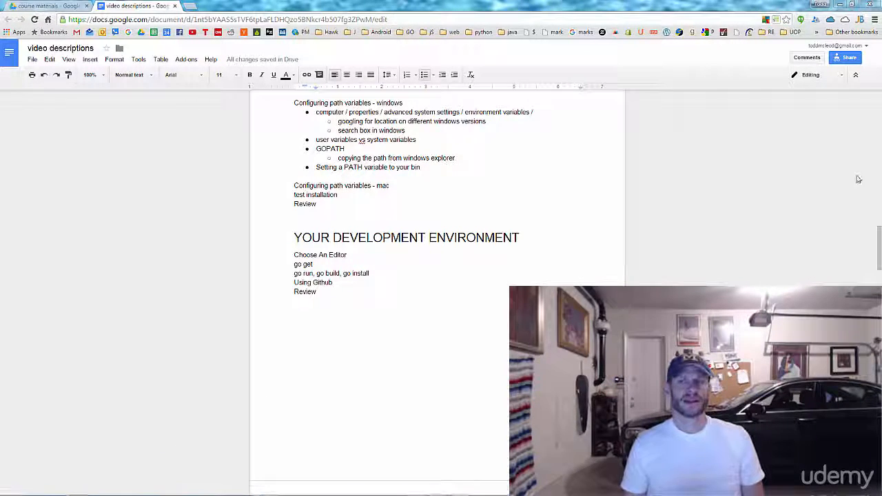
{"action": "left_click_drag", "start_coordinate": [416, 34], "coordinate": [380, 34]}
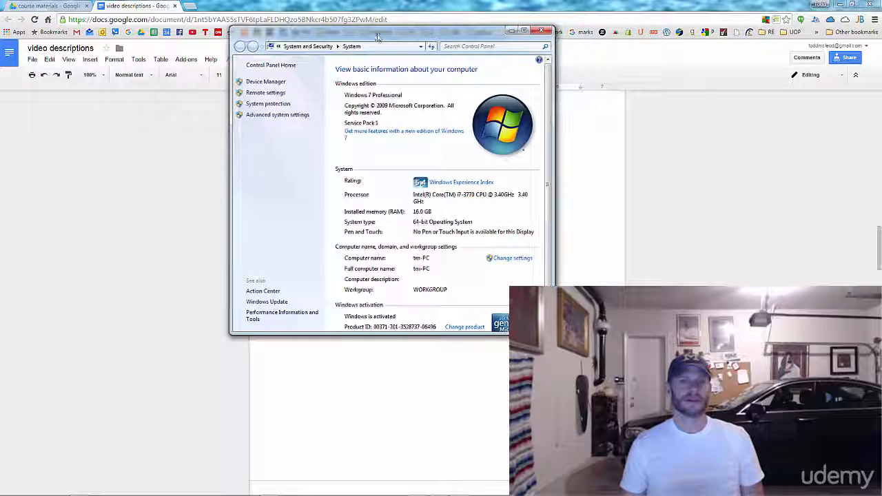
{"action": "left_click", "coordinate": [267, 116]}
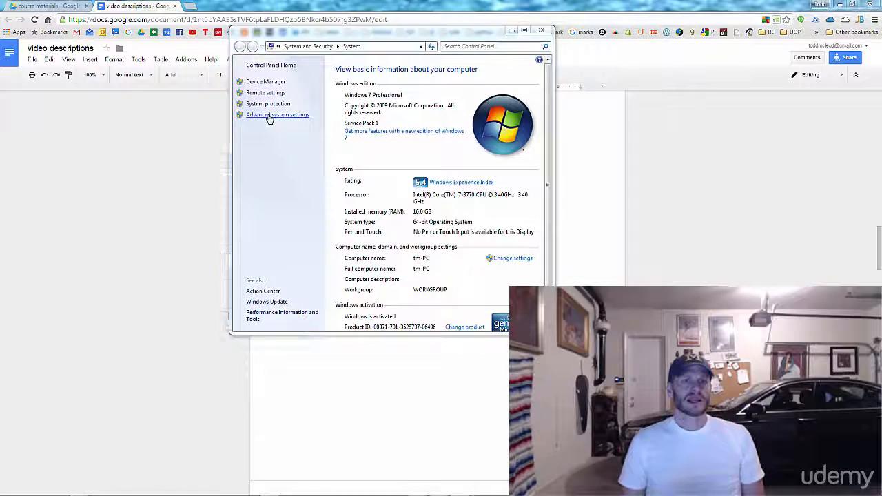
{"action": "left_click", "coordinate": [274, 293]}
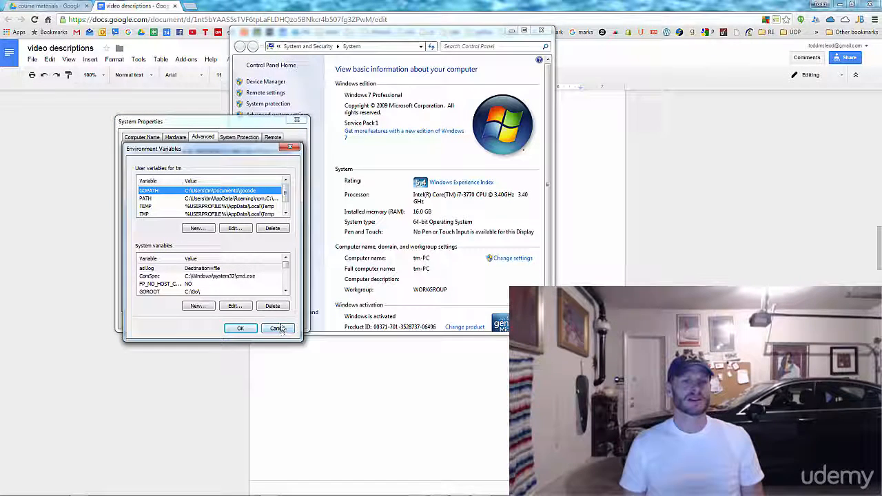
{"action": "left_click_drag", "start_coordinate": [270, 149], "coordinate": [309, 147]}
{"action": "left_click_drag", "start_coordinate": [382, 151], "coordinate": [384, 152]}
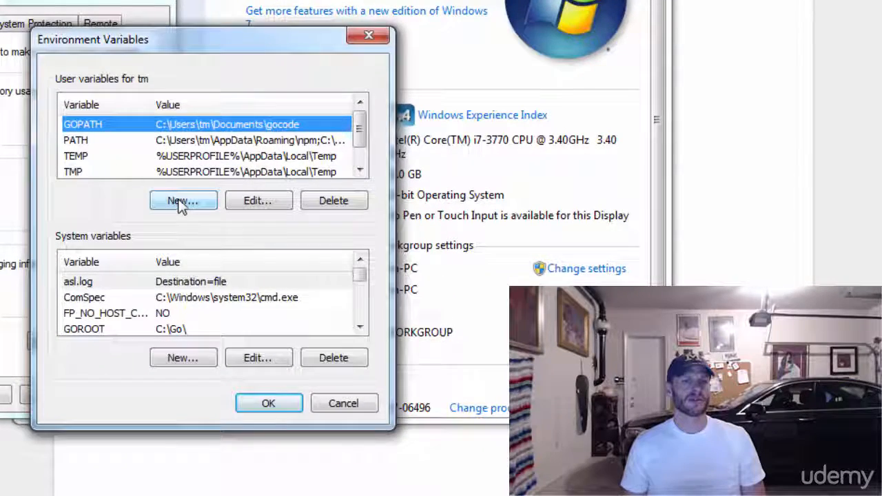
{"action": "left_click", "coordinate": [180, 203]}
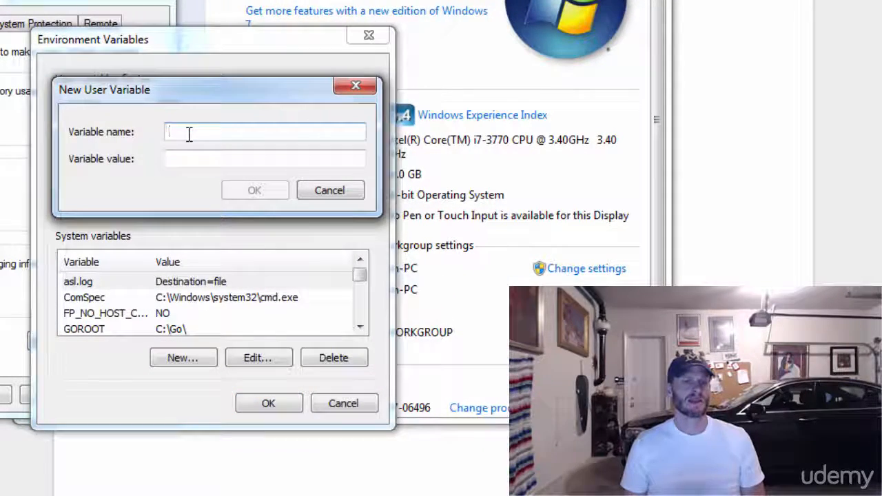
{"action": "left_click", "coordinate": [191, 160]}
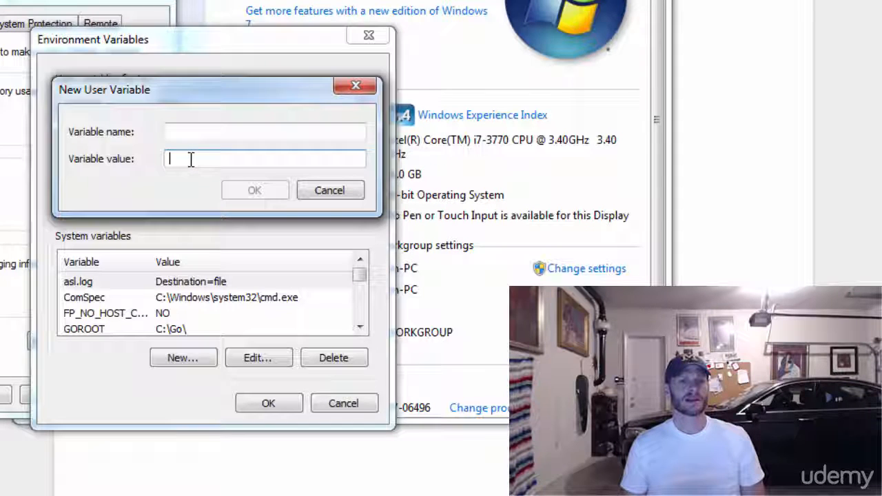
{"action": "left_click", "coordinate": [325, 191]}
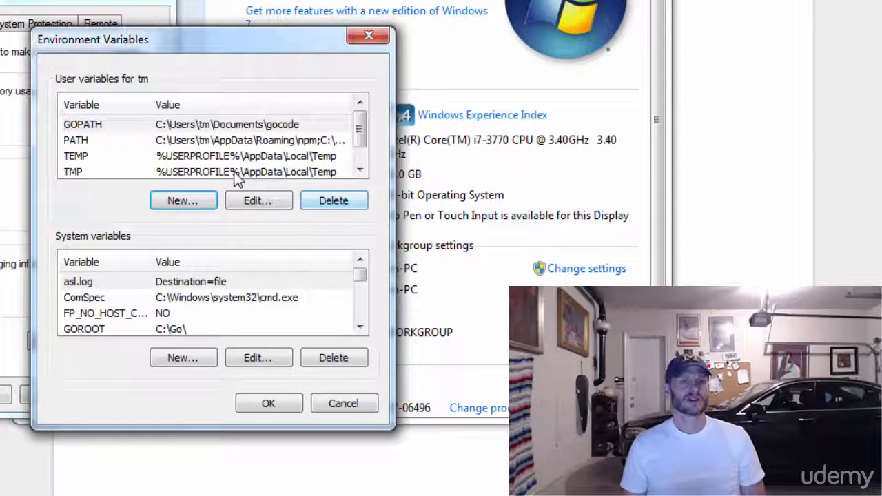
Delete the existing GOPATH user variable and start a new user variable named GOPATH
{"action": "left_click", "coordinate": [128, 130]}
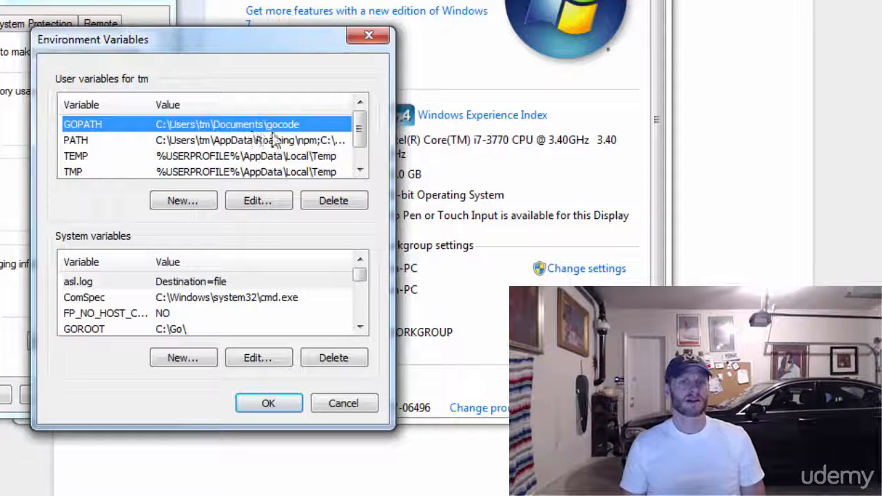
{"action": "left_click", "coordinate": [338, 202]}
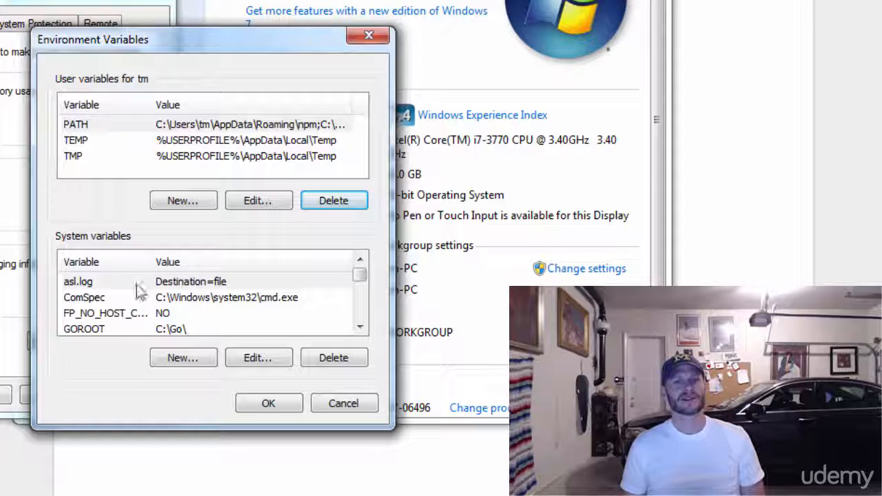
{"action": "left_click", "coordinate": [204, 205]}
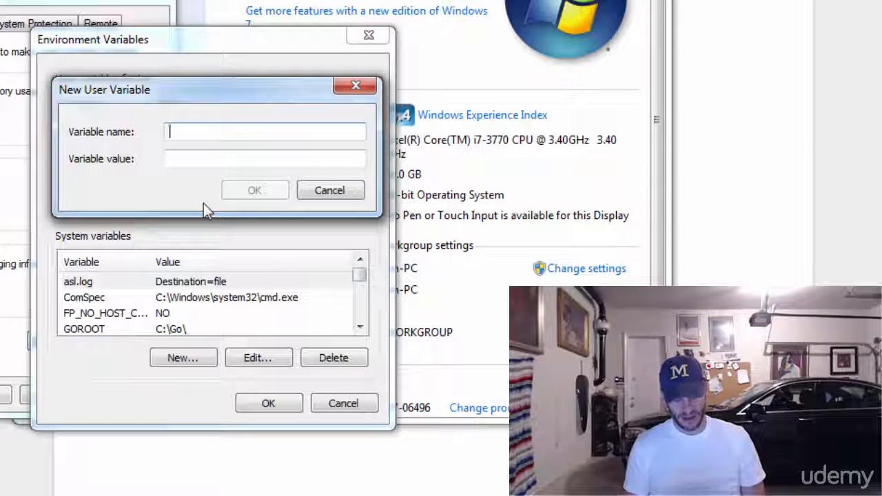
{"action": "type", "text": "GOAP"}
{"action": "key", "text": "BackSpace"}
{"action": "key", "text": "BackSpace"}
{"action": "type", "text": "PA"}
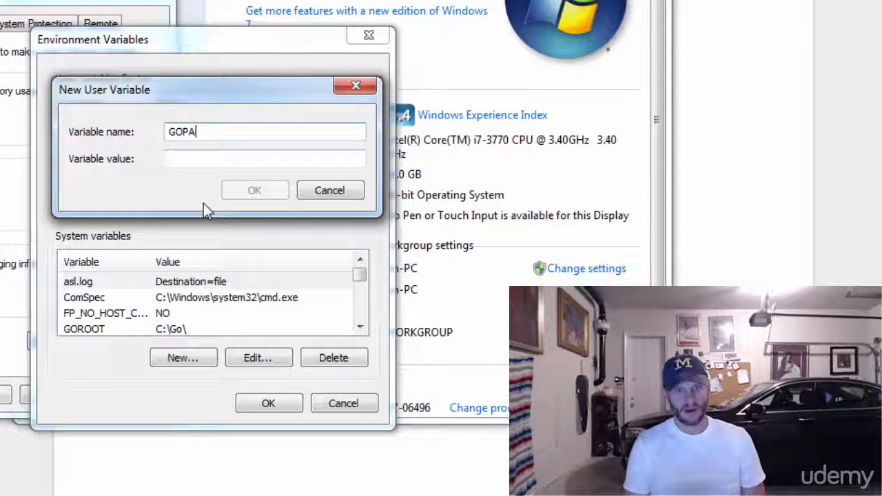
{"action": "type", "text": "TH"}
Copy the full path of the gocode folder in Documents and save it as the GOPATH variable's value
{"action": "left_click", "coordinate": [197, 159]}
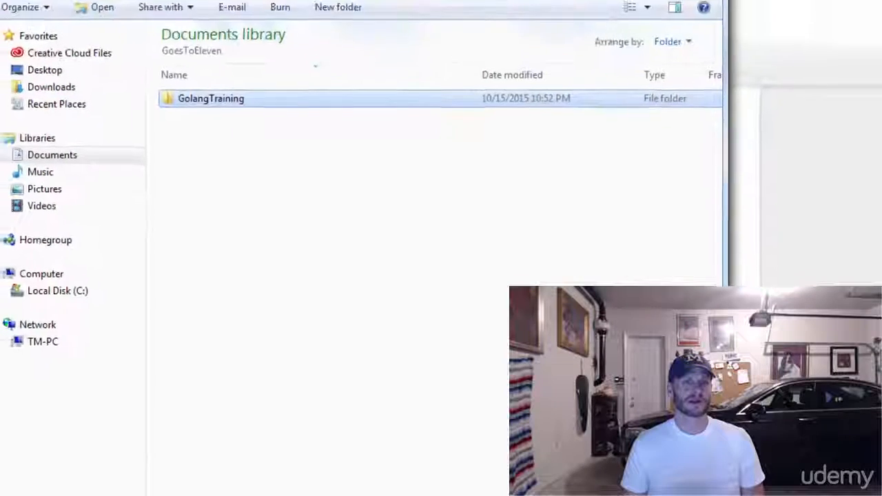
{"action": "left_click", "coordinate": [69, 160]}
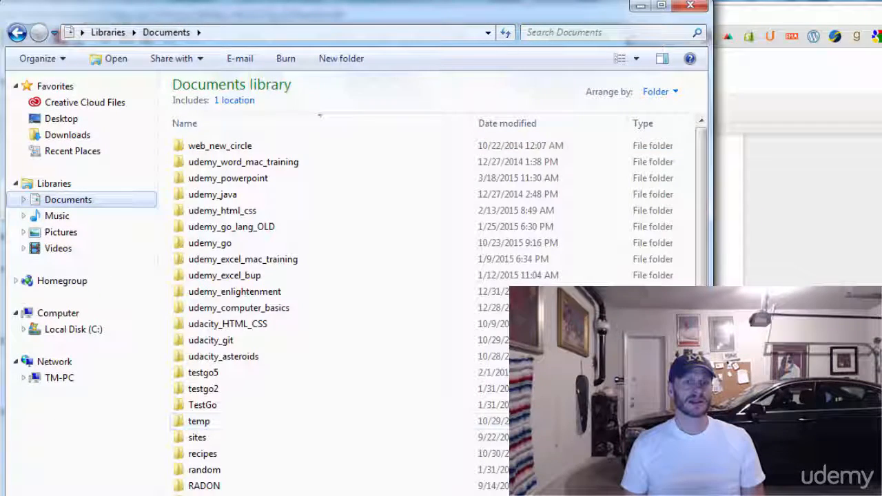
{"action": "double_click", "coordinate": [207, 495]}
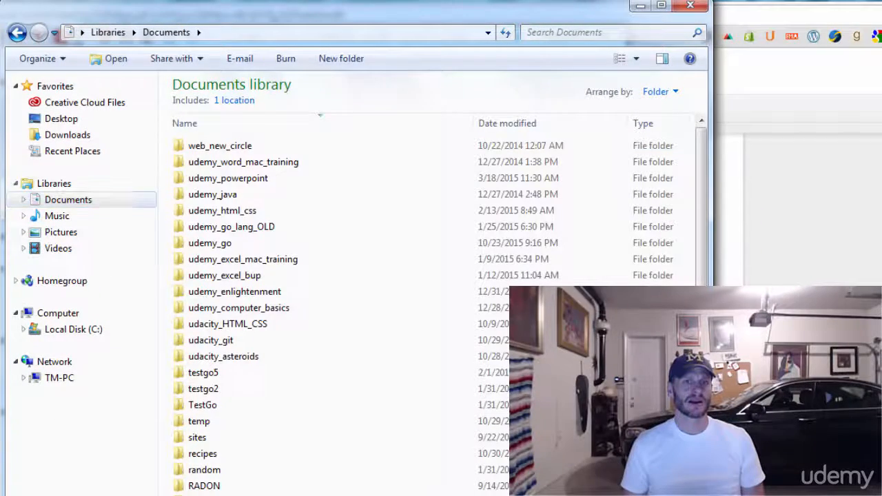
{"action": "left_click", "coordinate": [279, 38]}
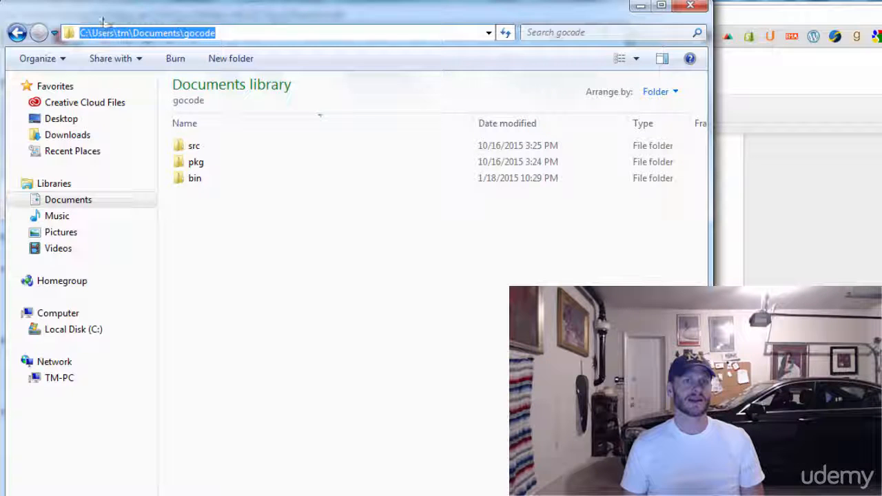
{"action": "right_click", "coordinate": [198, 33]}
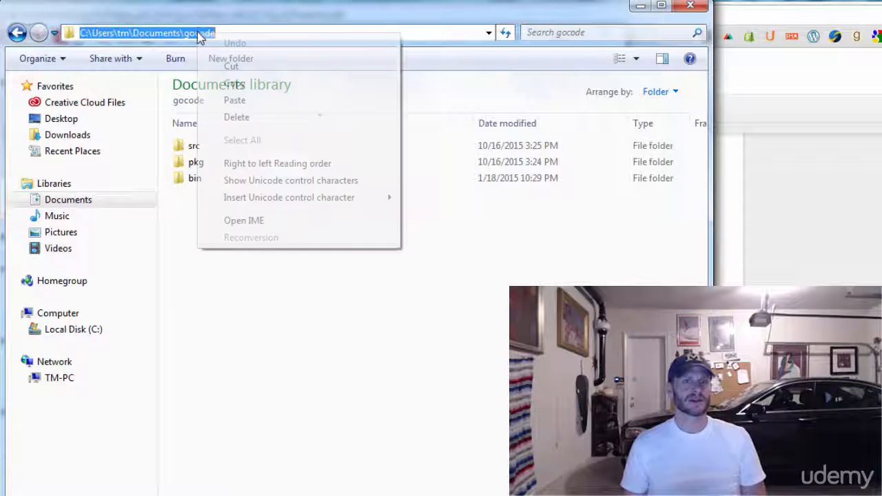
{"action": "left_click", "coordinate": [236, 84]}
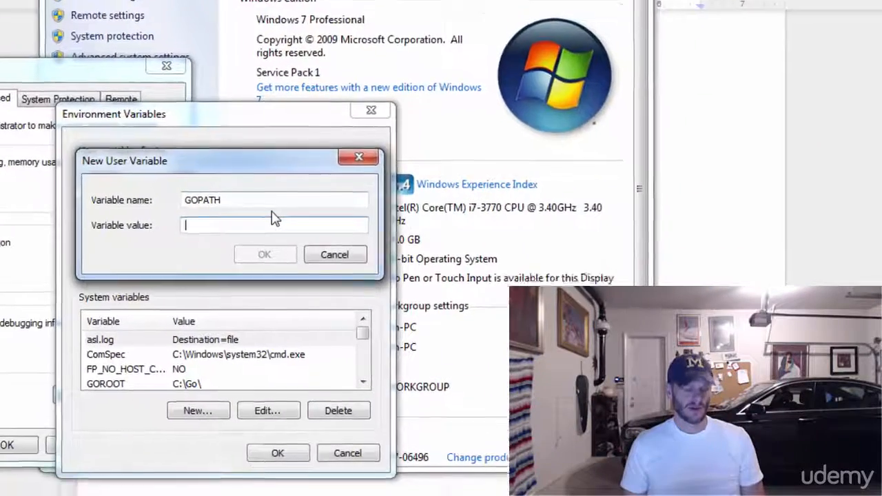
{"action": "key", "text": "ctrl+v"}
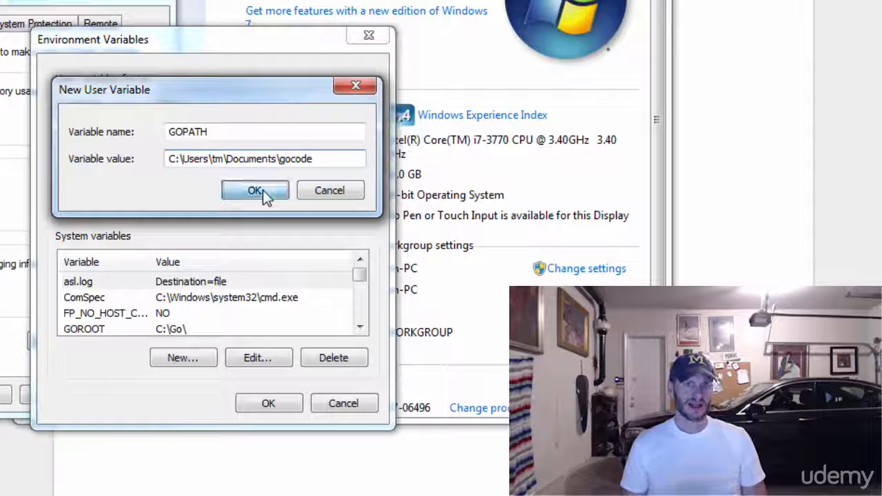
{"action": "left_click", "coordinate": [263, 190]}
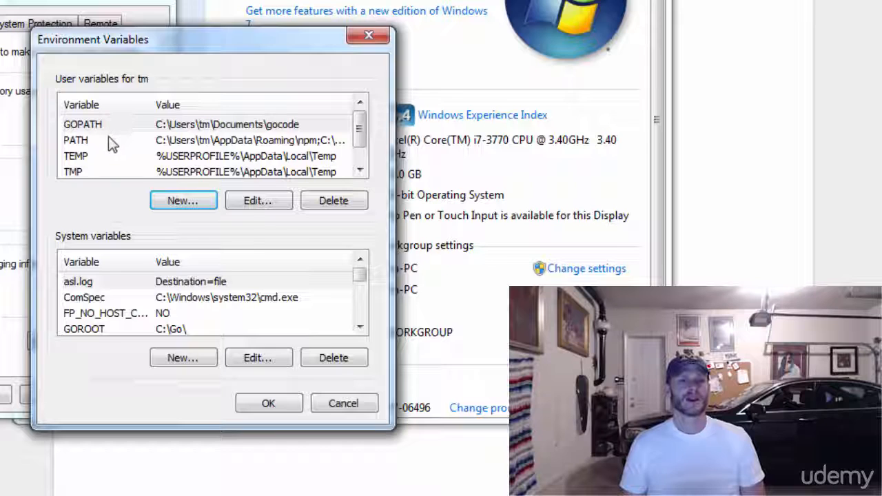
Copy the PATH user variable's full value and paste it into the video descriptions document below the YOUR DEVELOPMENT ENVIRONMENT list
{"action": "left_click", "coordinate": [108, 138]}
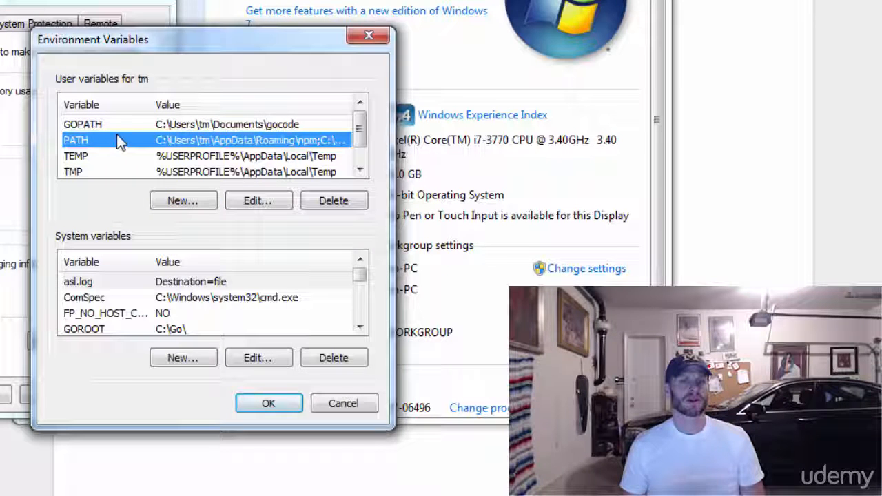
{"action": "left_click", "coordinate": [256, 201]}
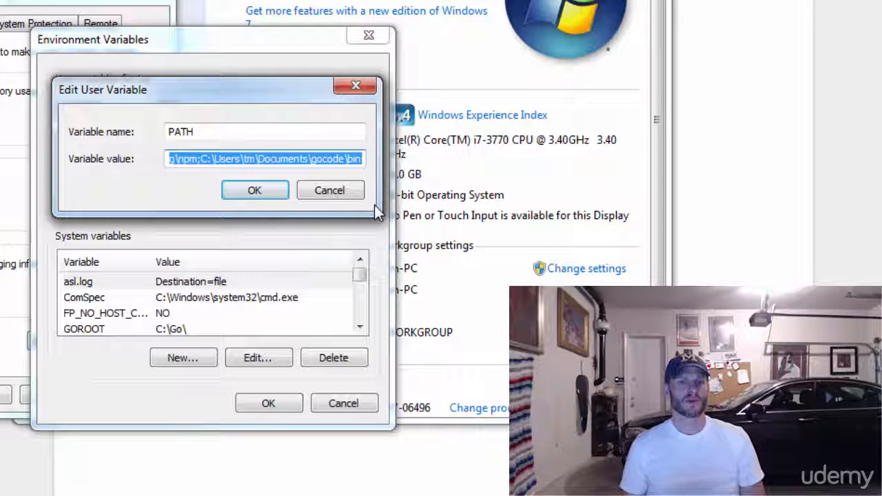
{"action": "right_click", "coordinate": [231, 160]}
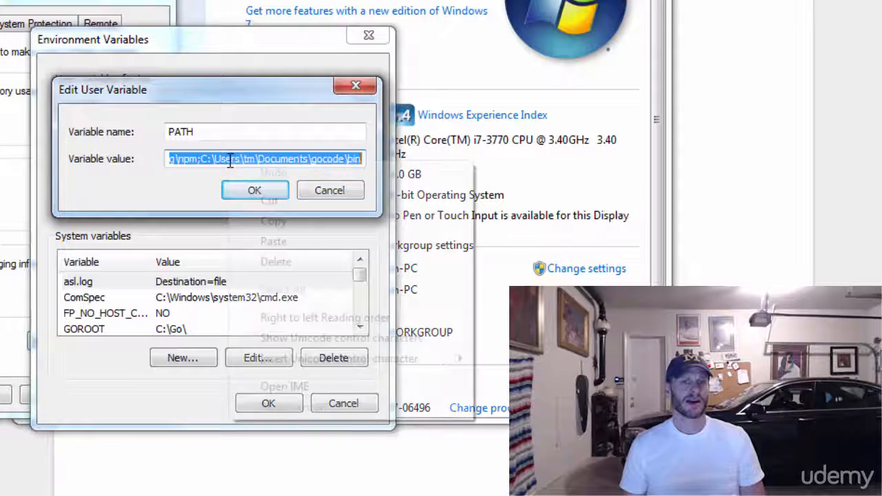
{"action": "left_click", "coordinate": [274, 221]}
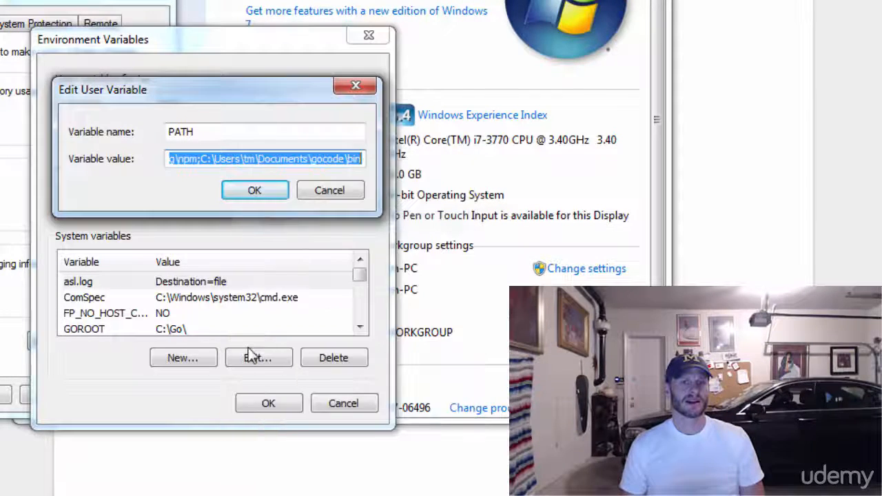
{"action": "left_click", "coordinate": [212, 495]}
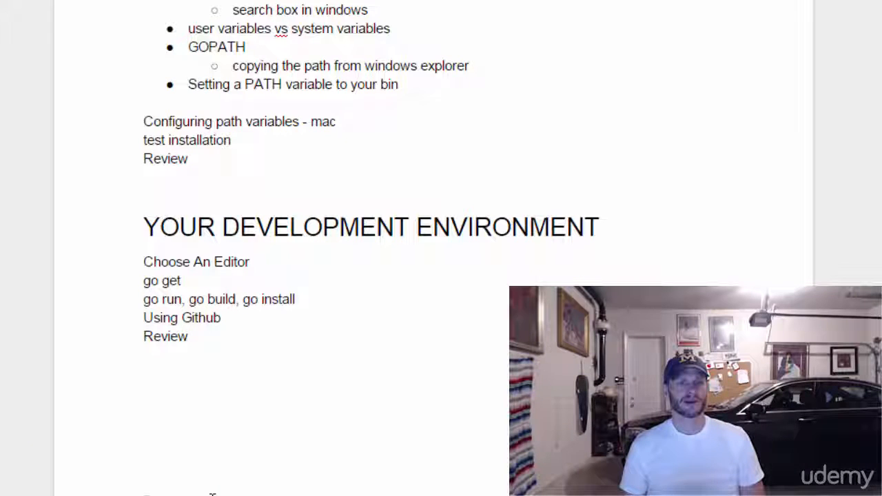
{"action": "left_click", "coordinate": [202, 457]}
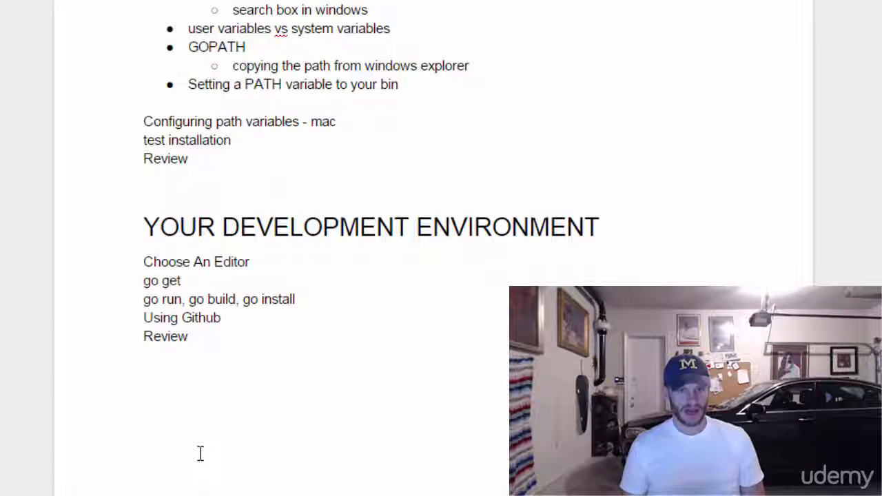
{"action": "key", "text": "ctrl+v"}
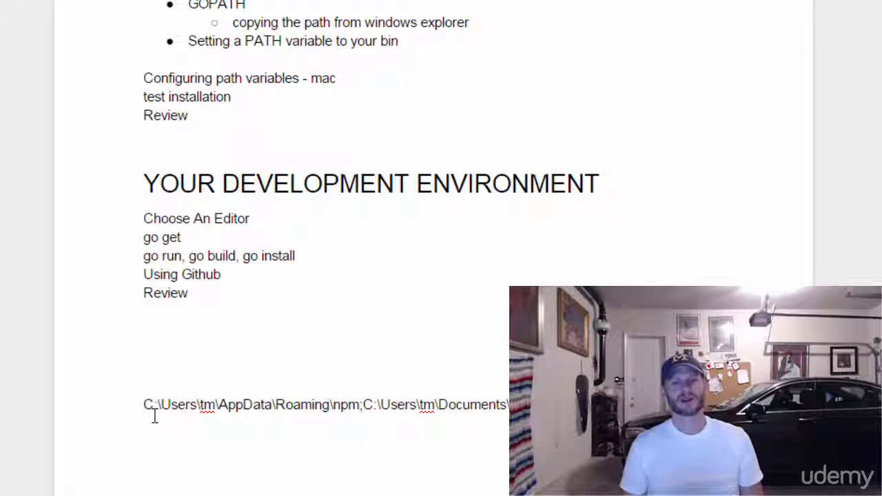
{"action": "left_click_drag", "start_coordinate": [155, 416], "coordinate": [265, 410]}
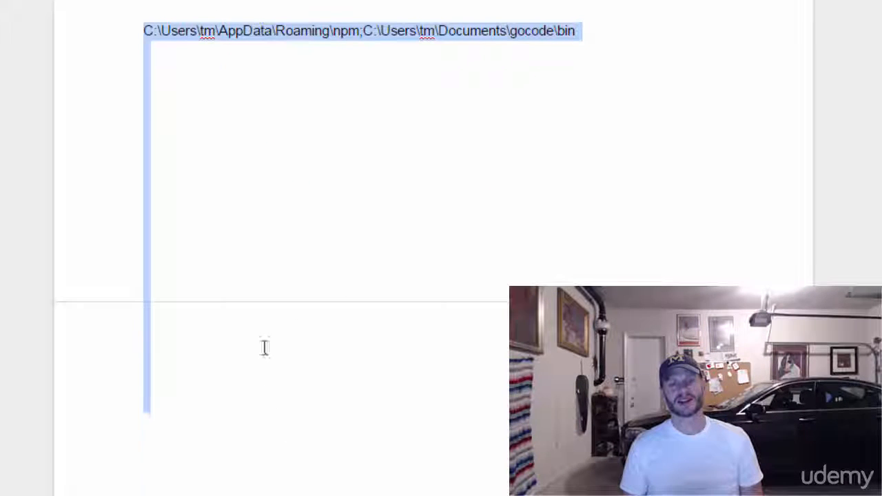
Return to the open PATH user variable and cancel its editing
{"action": "left_click_drag", "start_coordinate": [265, 348], "coordinate": [271, 169]}
{"action": "key", "text": "alt+Tab"}
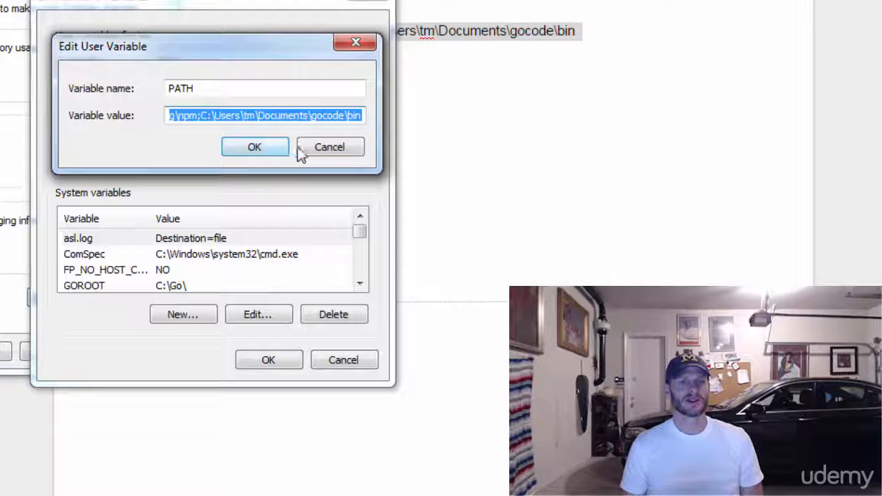
{"action": "left_click", "coordinate": [326, 147]}
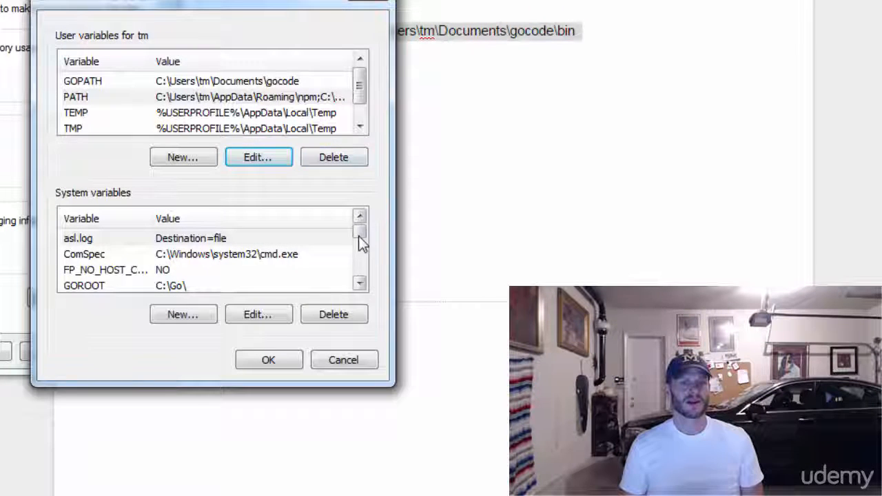
Copy the full value of the Path system variable and close the Environment Variables dialog without changing it
{"action": "left_click", "coordinate": [360, 284]}
{"action": "left_click", "coordinate": [360, 284]}
{"action": "left_click", "coordinate": [360, 284]}
{"action": "left_click", "coordinate": [360, 284]}
{"action": "left_click", "coordinate": [360, 284]}
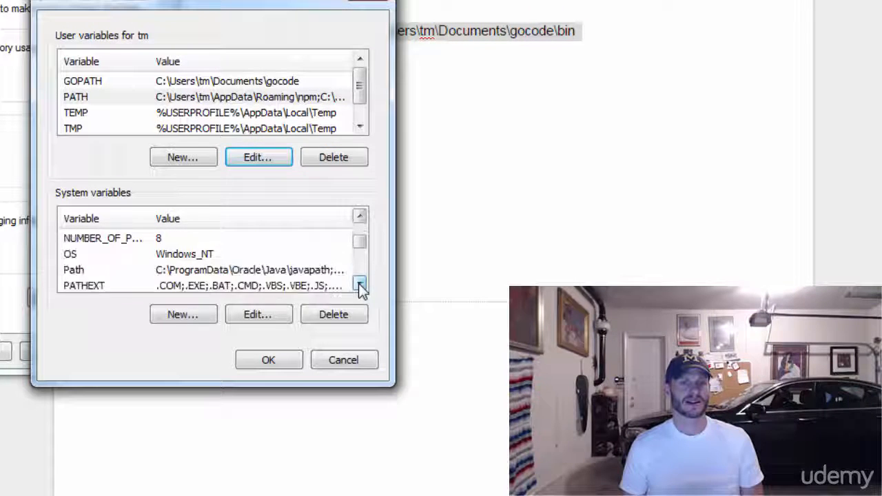
{"action": "left_click", "coordinate": [360, 285]}
{"action": "left_click", "coordinate": [252, 253]}
{"action": "left_click", "coordinate": [253, 314]}
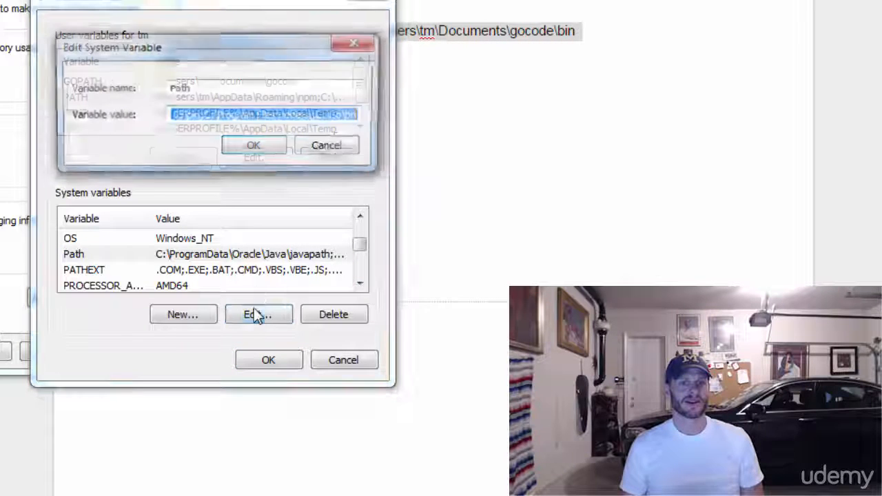
{"action": "left_click", "coordinate": [327, 148]}
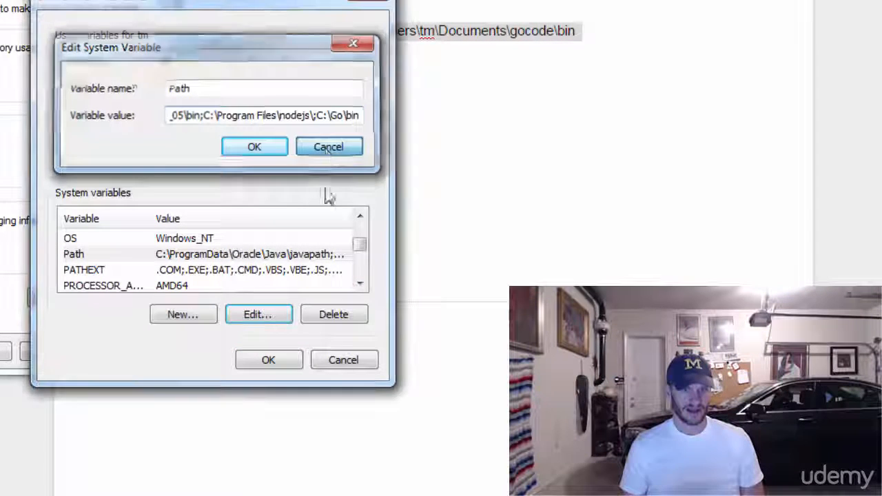
{"action": "left_click", "coordinate": [344, 360]}
Paste the system Path value into the video descriptions document below the user PATH value
{"action": "left_click", "coordinate": [239, 426]}
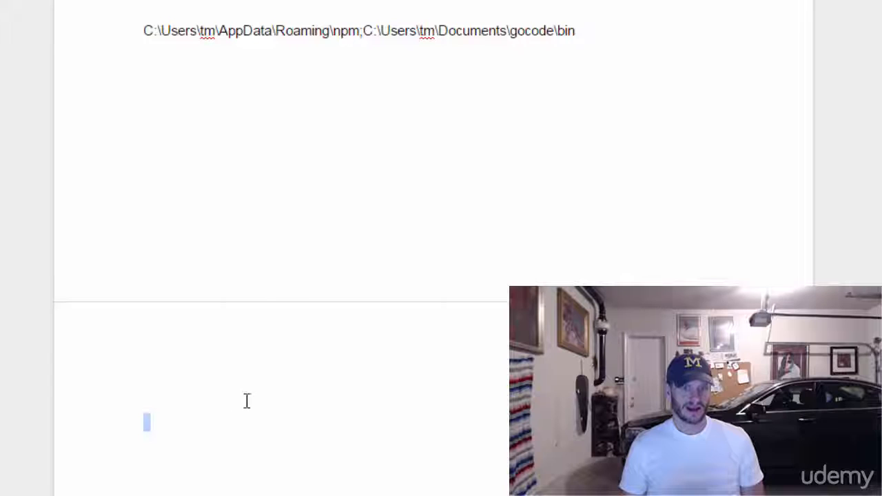
{"action": "left_click", "coordinate": [214, 138]}
{"action": "key", "text": "ctrl+v"}
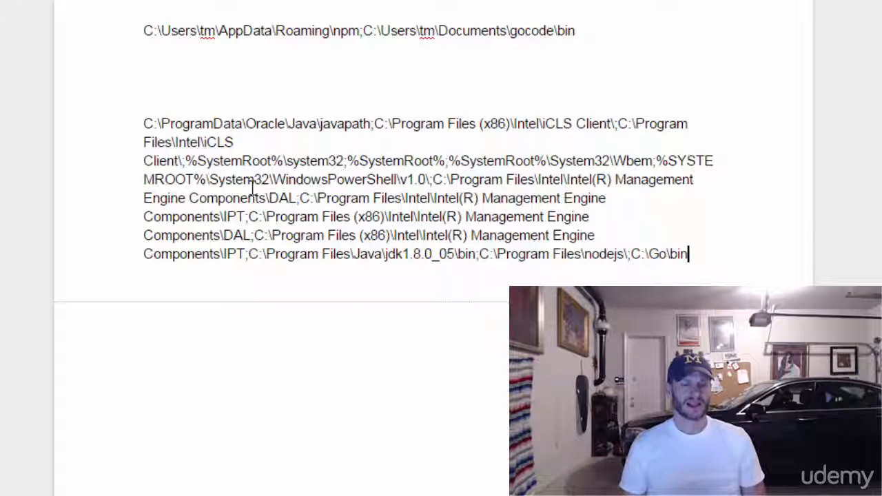
{"action": "left_click_drag", "start_coordinate": [215, 142], "coordinate": [309, 260]}
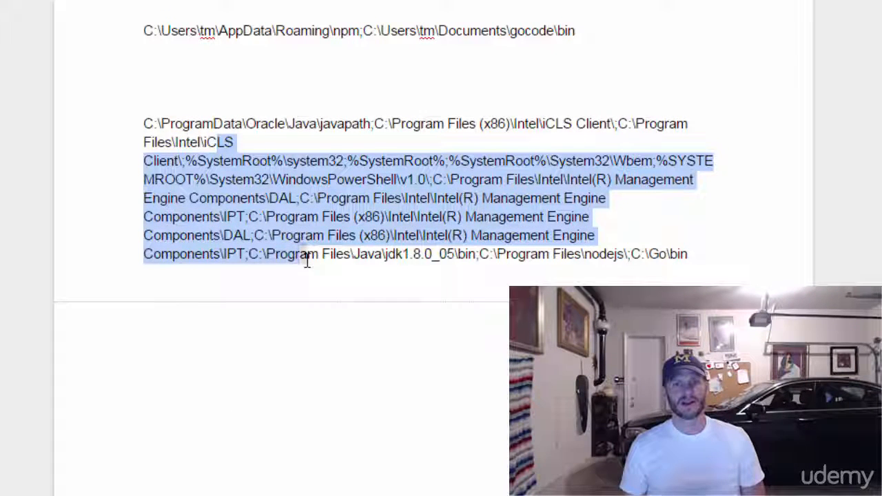
{"action": "left_click", "coordinate": [352, 284]}
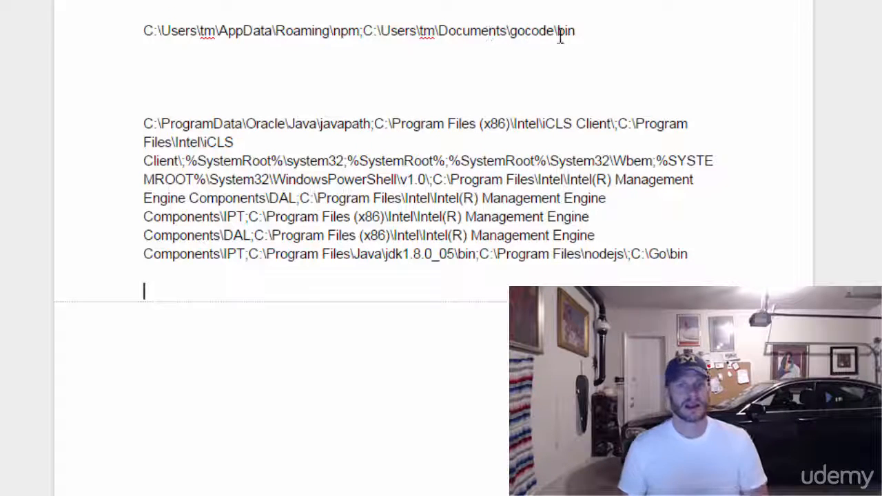
Try adding a semicolon separator after gocode\bin in the pasted user PATH value, and remove it again
{"action": "left_click", "coordinate": [361, 31]}
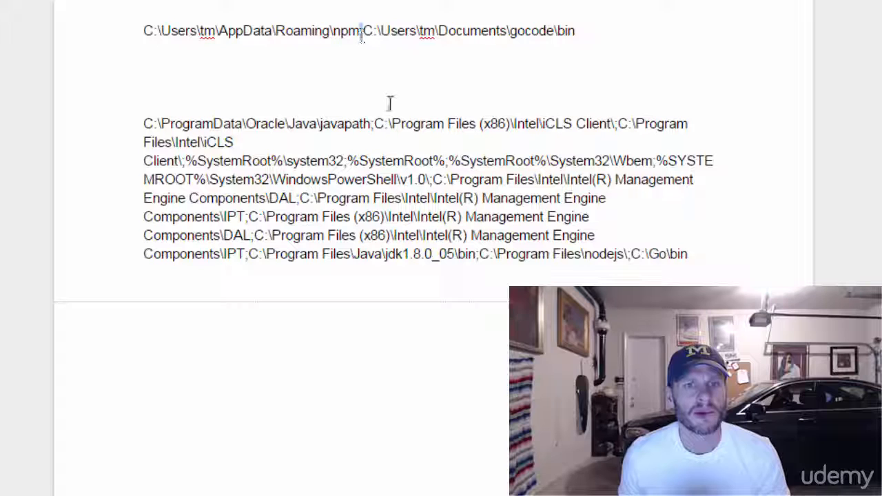
{"action": "left_click", "coordinate": [591, 33]}
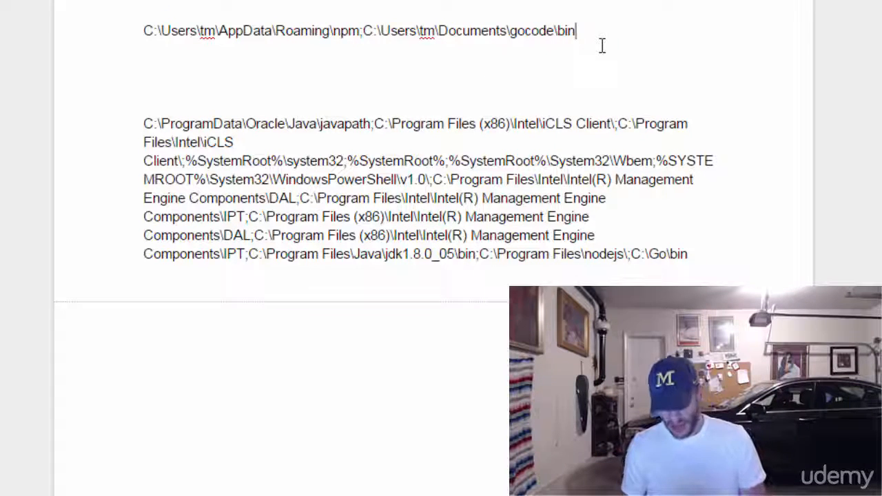
{"action": "type", "text": ";"}
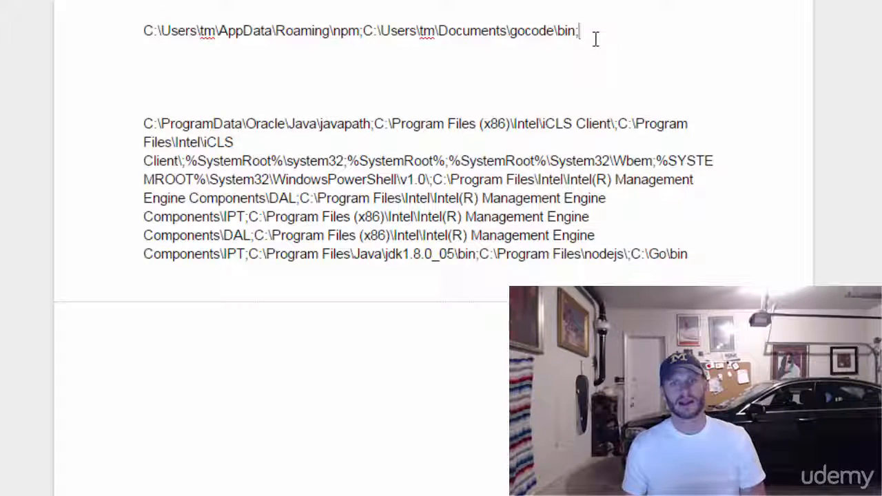
{"action": "key", "text": "BackSpace"}
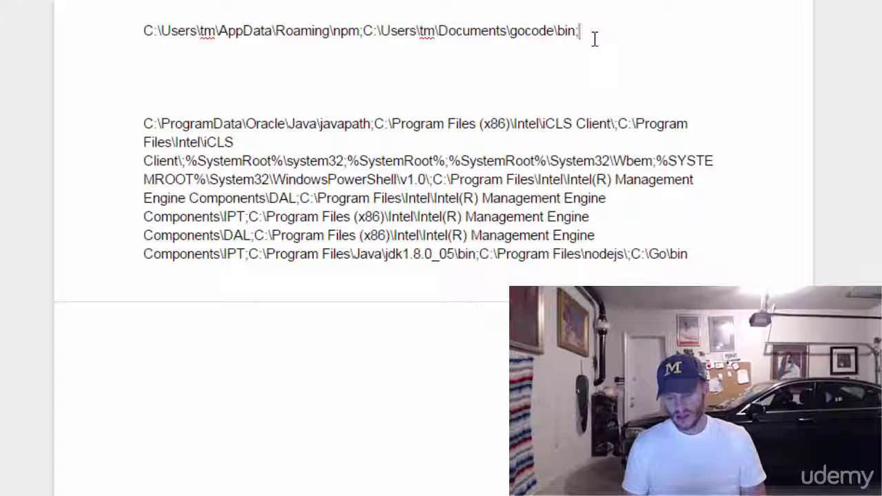
Highlight the gocode\bin path in the document and open the bin folder inside gocode in the Documents library
{"action": "left_click_drag", "start_coordinate": [366, 33], "coordinate": [577, 40]}
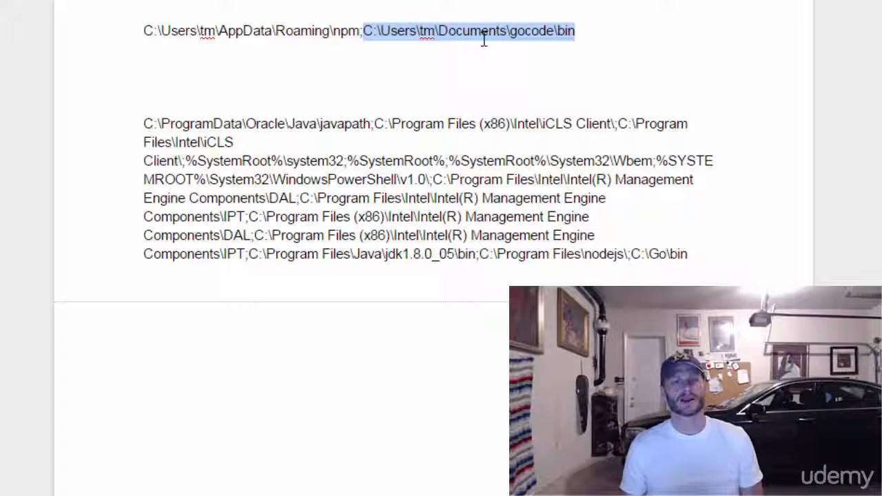
{"action": "key", "text": "alt+Tab"}
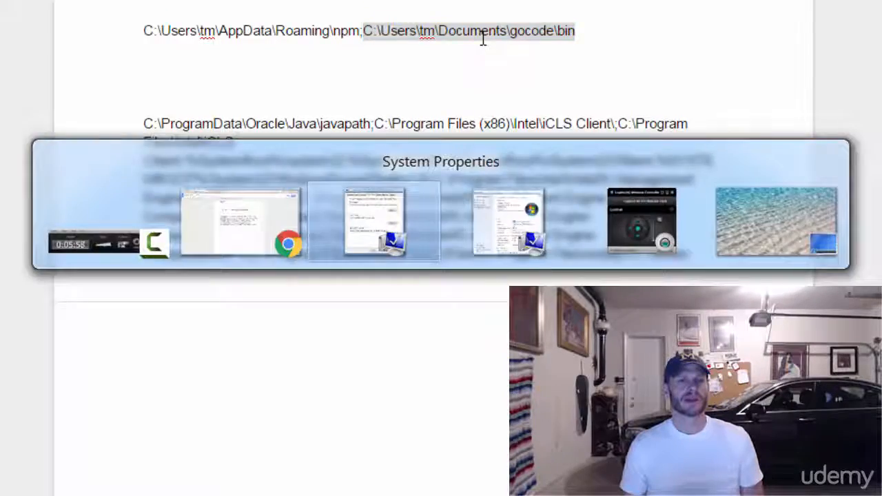
{"action": "key", "text": "Escape"}
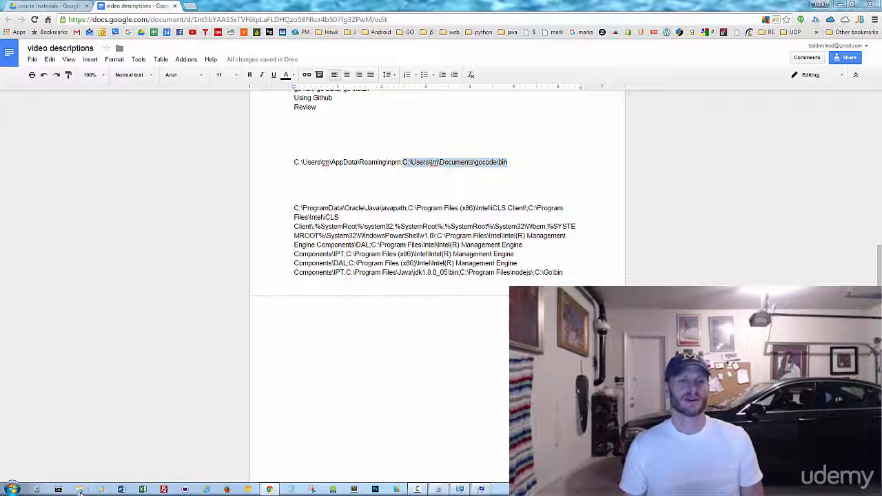
{"action": "left_click", "coordinate": [80, 489]}
{"action": "left_click", "coordinate": [231, 133]}
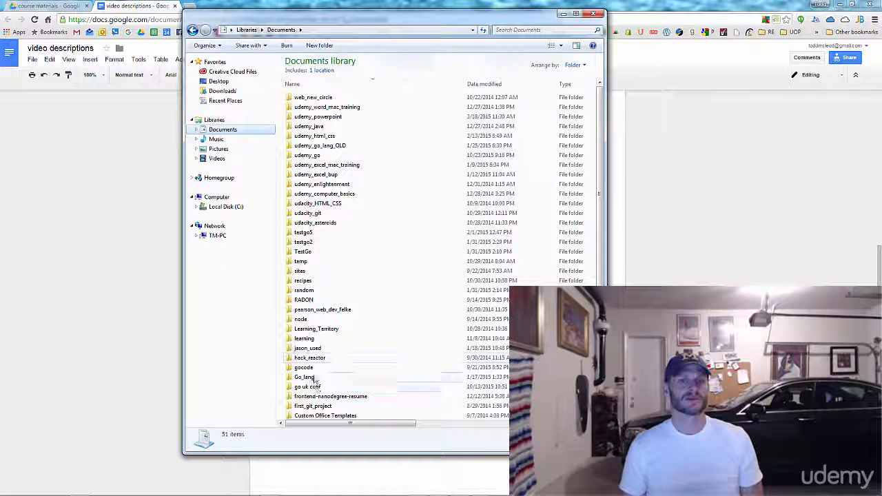
{"action": "double_click", "coordinate": [311, 369]}
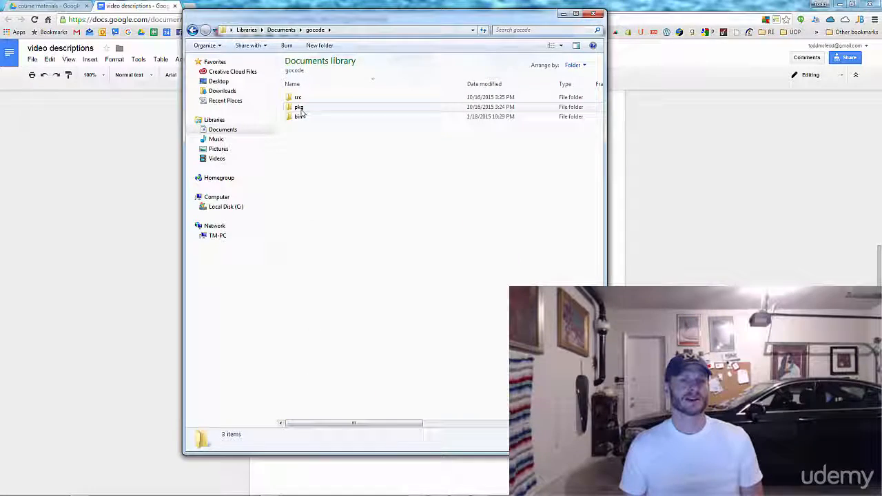
{"action": "double_click", "coordinate": [299, 117]}
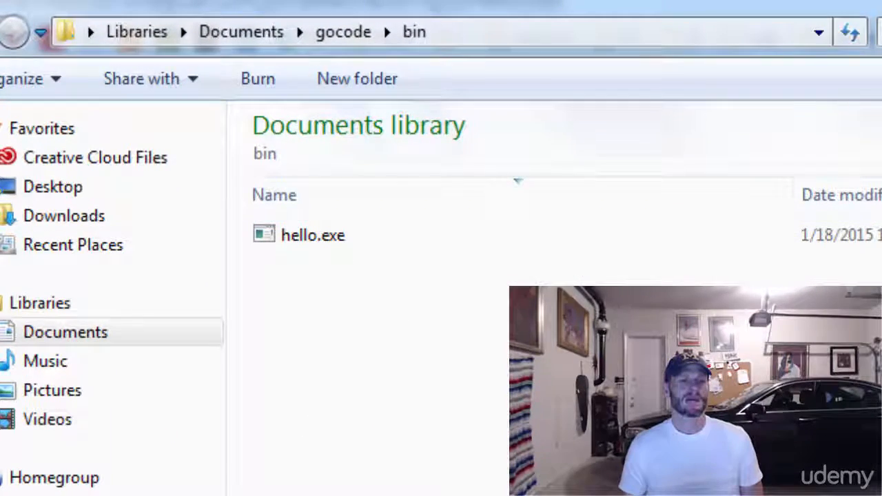
Launch Git Shell and change to the home directory with cd ~
{"action": "left_click", "coordinate": [12, 489]}
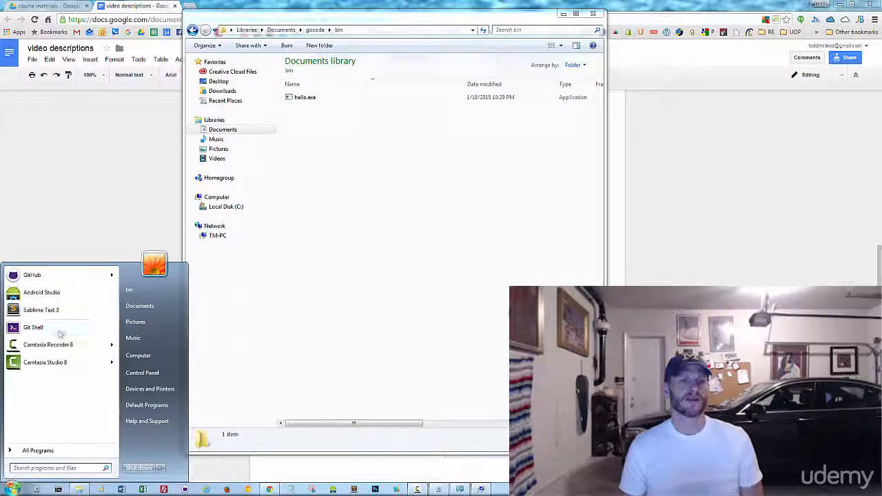
{"action": "left_click", "coordinate": [60, 329]}
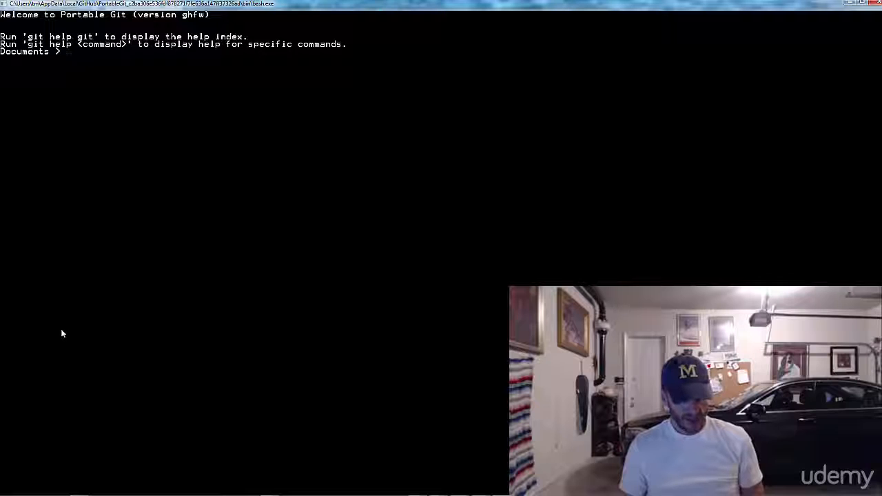
{"action": "type", "text": "cd ~"}
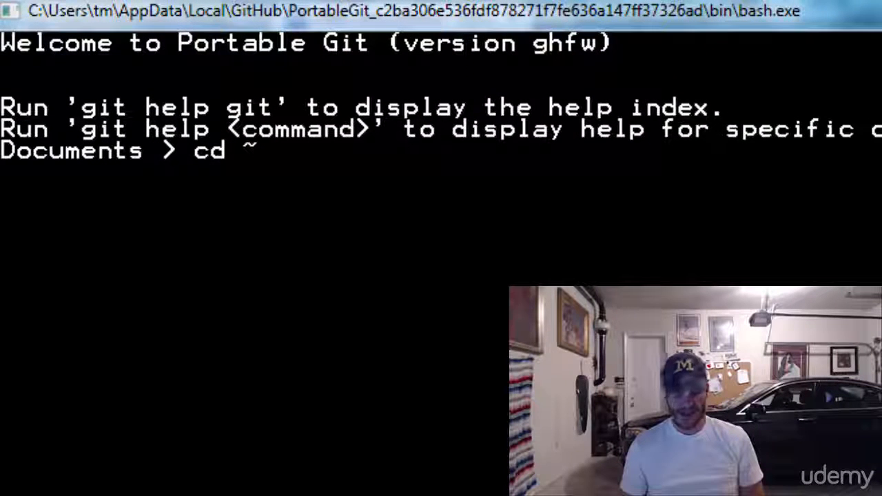
{"action": "key", "text": "Return"}
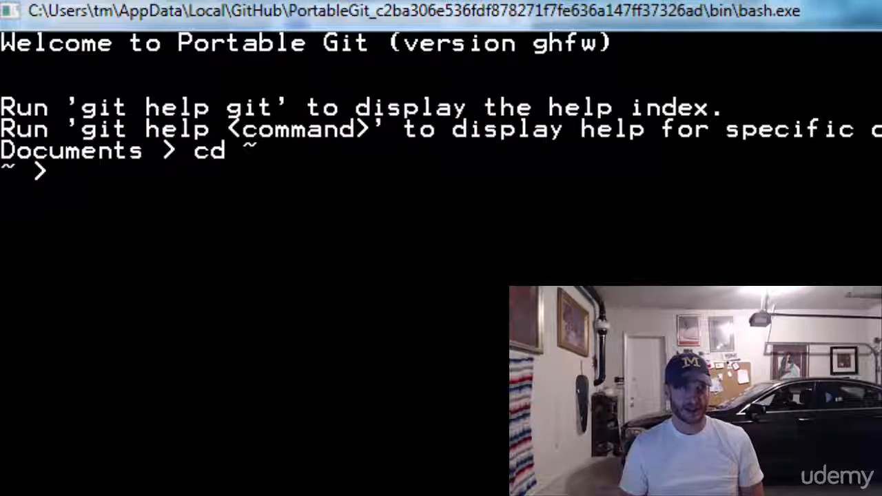
Print the current working directory with pwd and list the home directory's contents with ls
{"action": "type", "text": "pwd"}
{"action": "key", "text": "Return"}
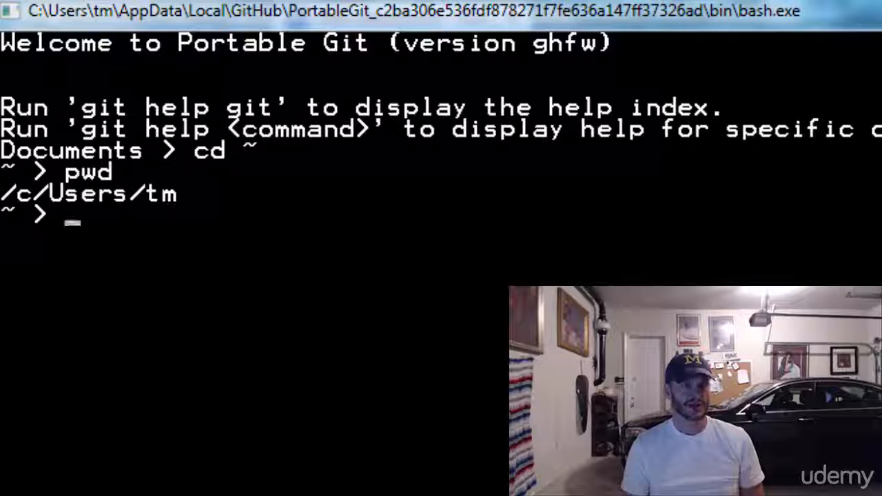
{"action": "type", "text": "ls"}
{"action": "key", "text": "Return"}
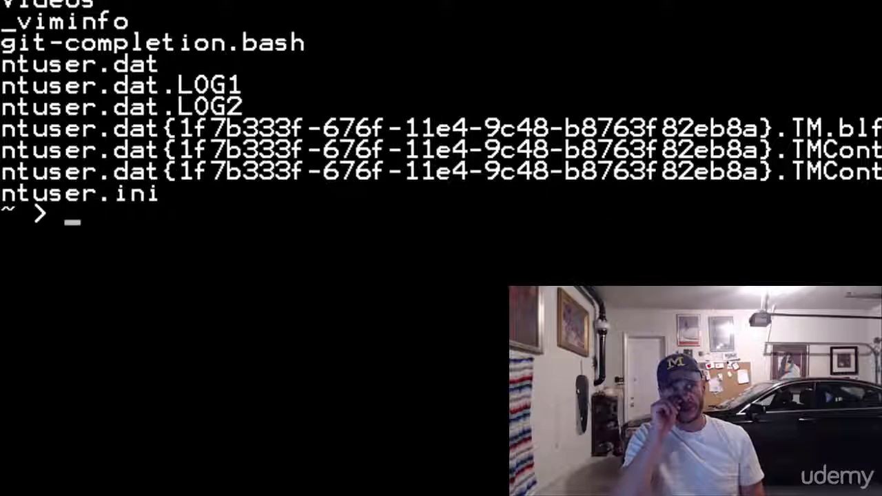
Print the working directory again with pwd and run hello.exe from the home directory
{"action": "type", "text": "pwd"}
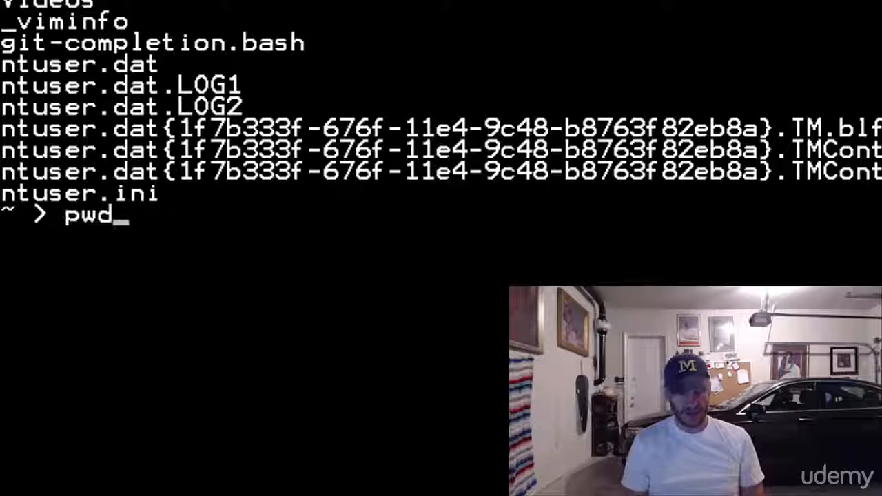
{"action": "key", "text": "Return"}
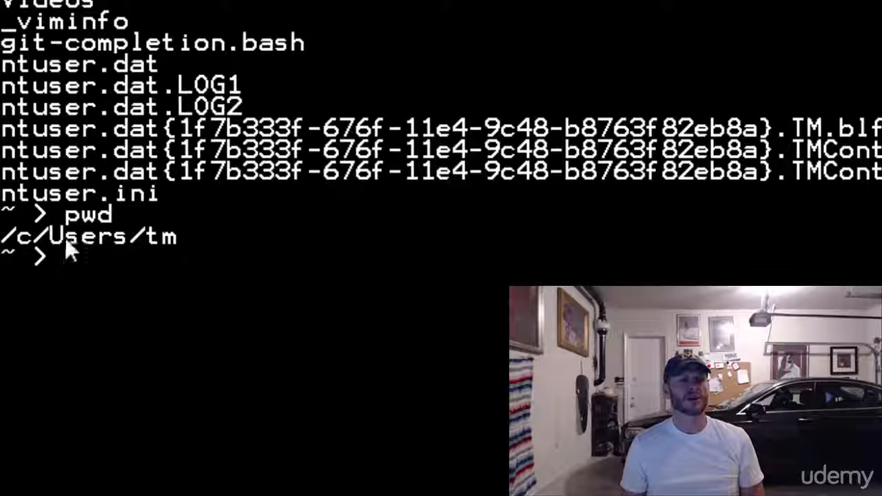
{"action": "type", "text": "hello.exe"}
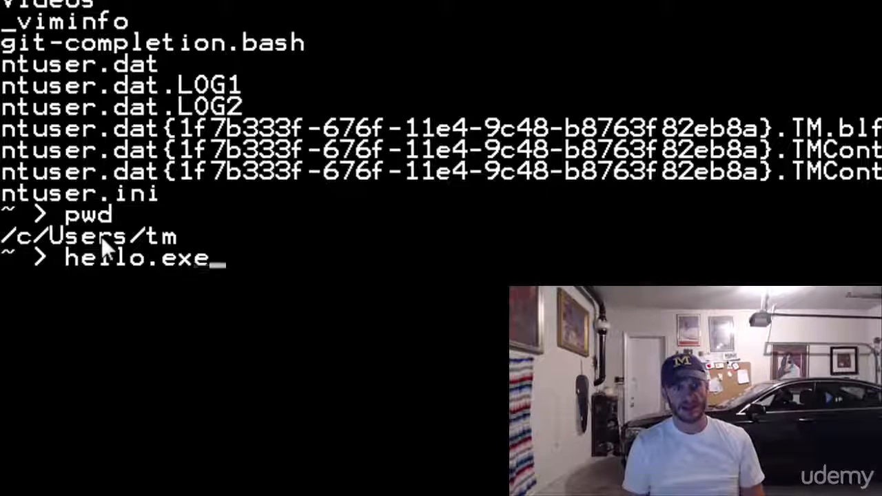
{"action": "key", "text": "Return"}
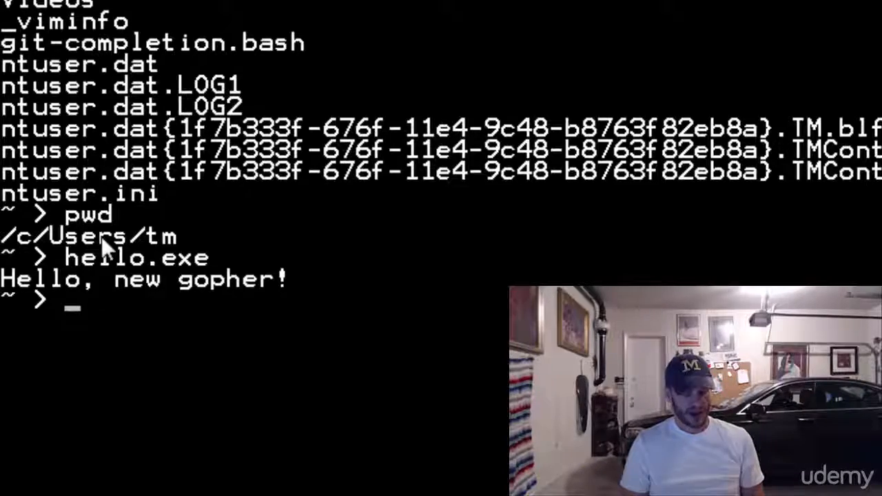
Switch back to the video descriptions document and review the notes on configuring path variables for Windows, including GOPATH
{"action": "key", "text": "alt+Tab"}
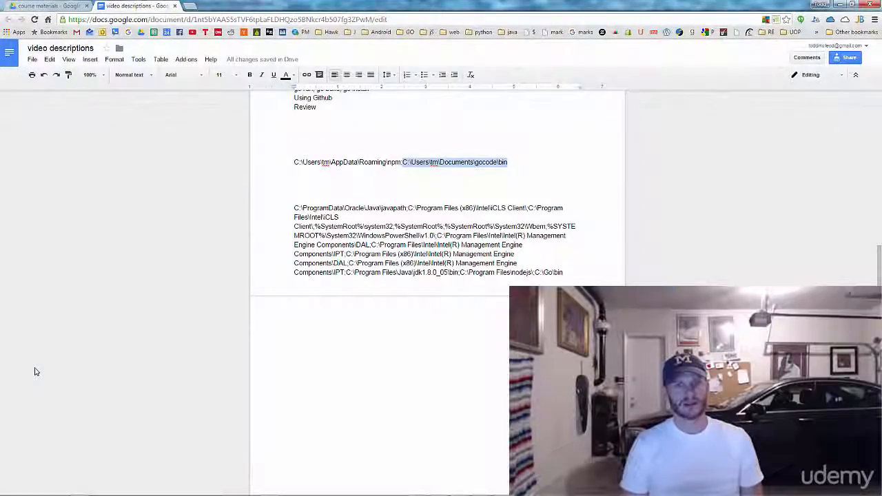
{"action": "scroll", "coordinate": [324, 321], "scroll_direction": "up", "scroll_amount": 2}
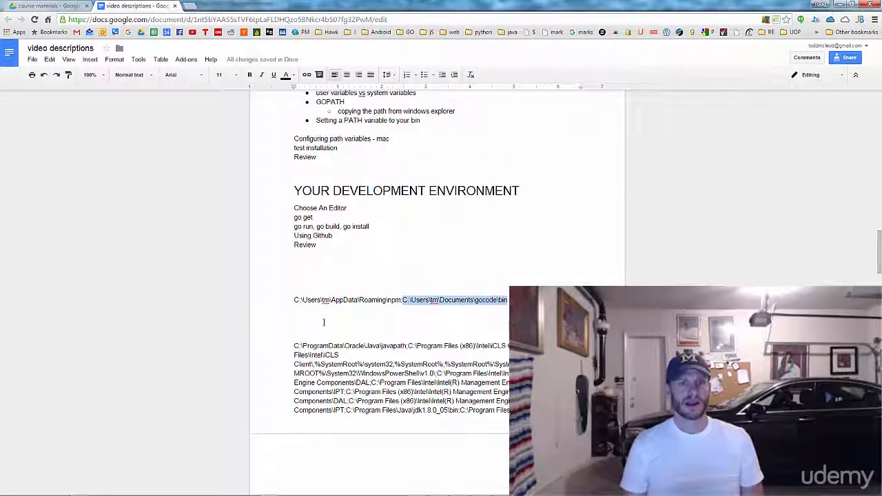
{"action": "scroll", "coordinate": [324, 321], "scroll_direction": "up", "scroll_amount": 2}
{"action": "scroll", "coordinate": [324, 321], "scroll_direction": "up", "scroll_amount": 2}
{"action": "scroll", "coordinate": [324, 321], "scroll_direction": "down", "scroll_amount": 4}
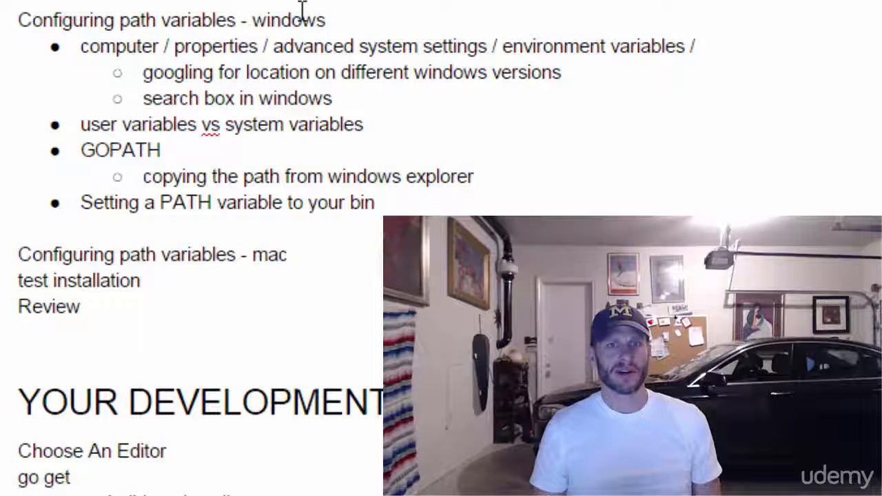
{"action": "left_click_drag", "start_coordinate": [201, 46], "coordinate": [330, 91]}
{"action": "left_click", "coordinate": [329, 93]}
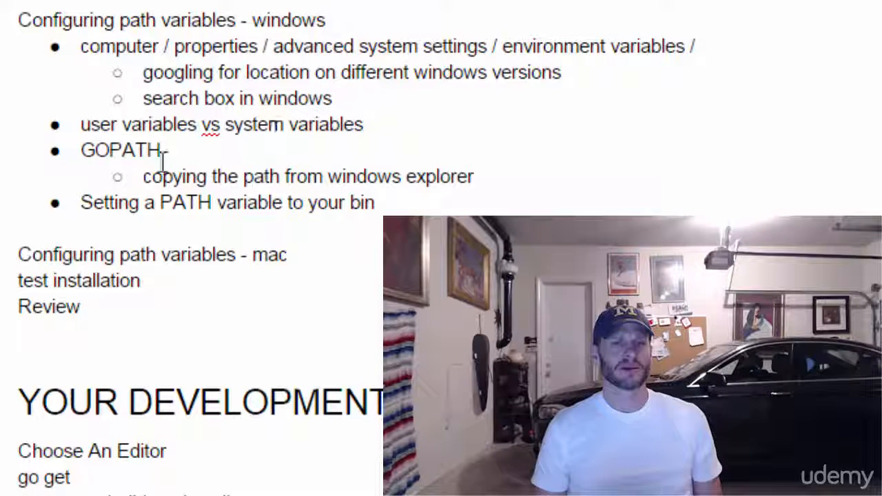
{"action": "double_click", "coordinate": [126, 151]}
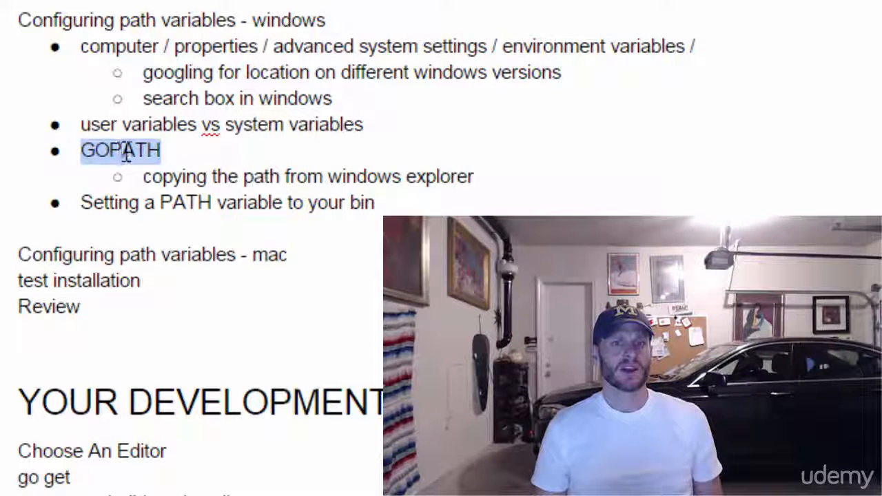
{"action": "left_click", "coordinate": [173, 175]}
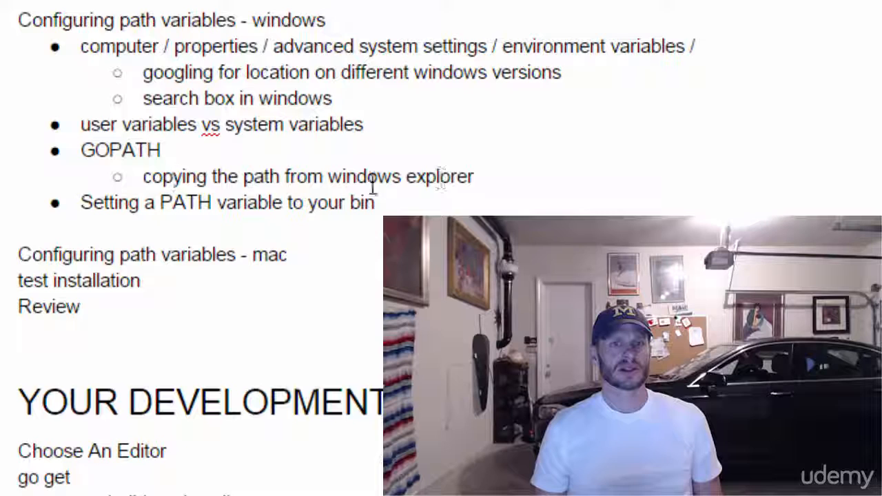